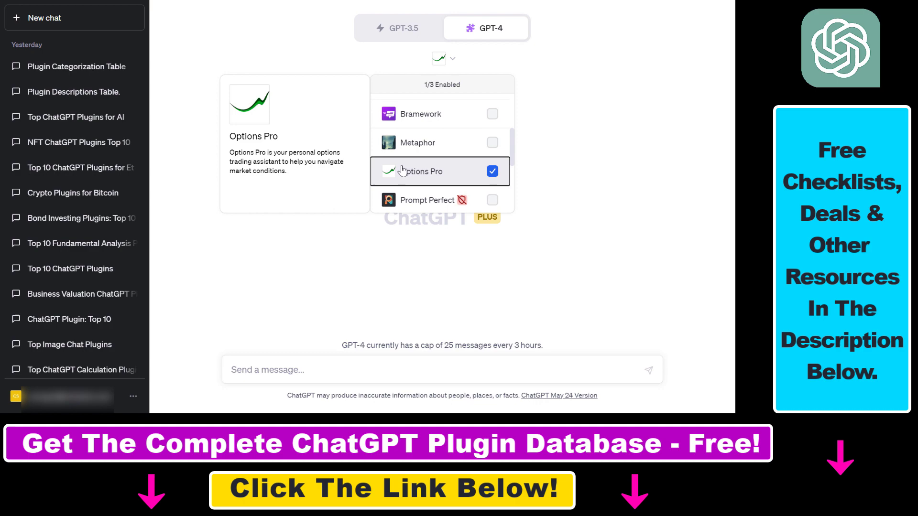
# - Confirm Options Pro is the only checked GPT-4 plugin and dismiss the plugin list
pyautogui.moveTo(242, 139); pyautogui.dragTo(287, 144)
pyautogui.click(287, 143)
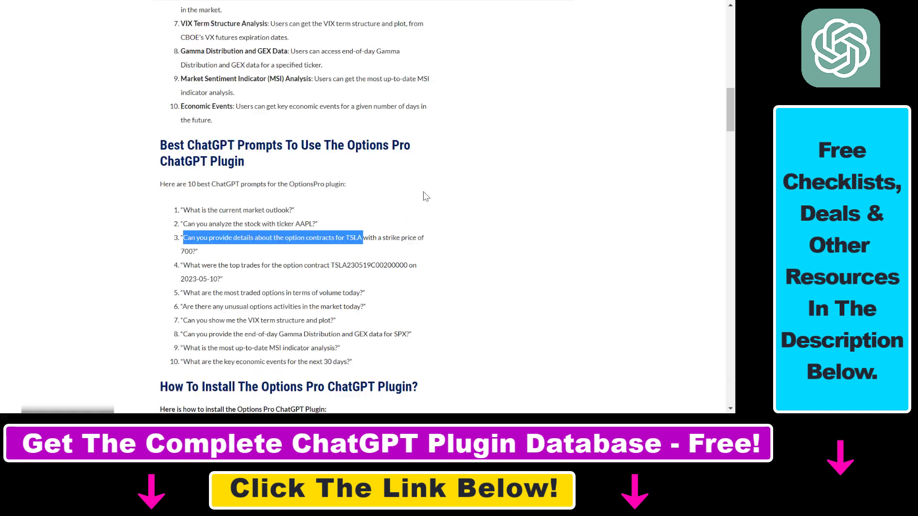
# - Scroll the ROI Hacks article to the 'Some Use Cases' section and highlight the whole list
pyautogui.scroll(15, 421, 197)
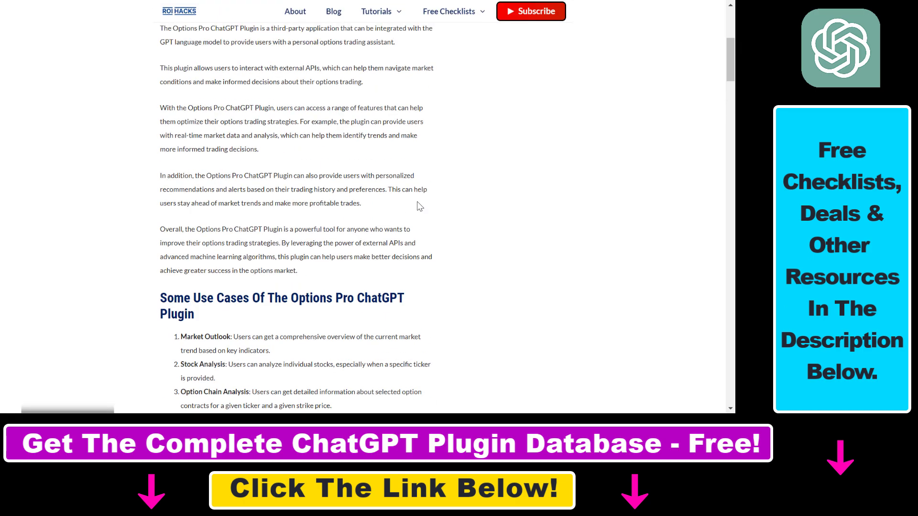
pyautogui.scroll(3, 382, 211)
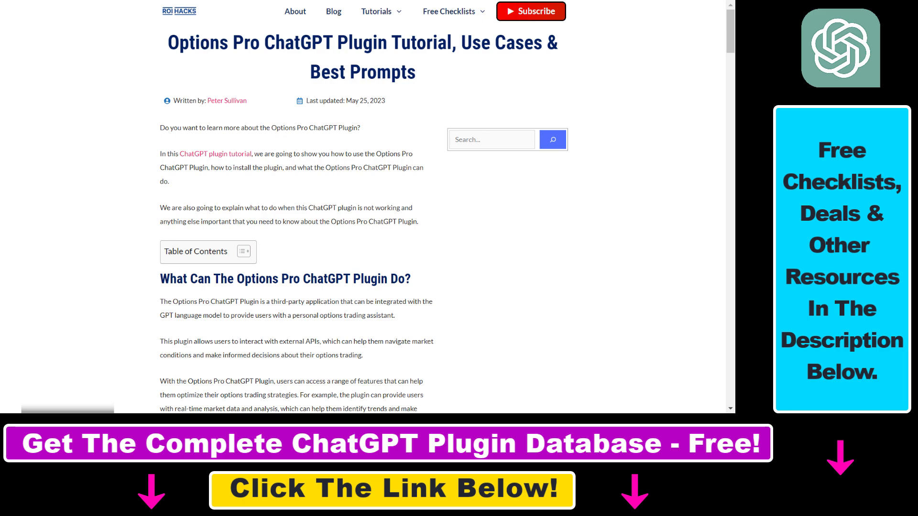
pyautogui.moveTo(730, 52); pyautogui.dragTo(728, 93)
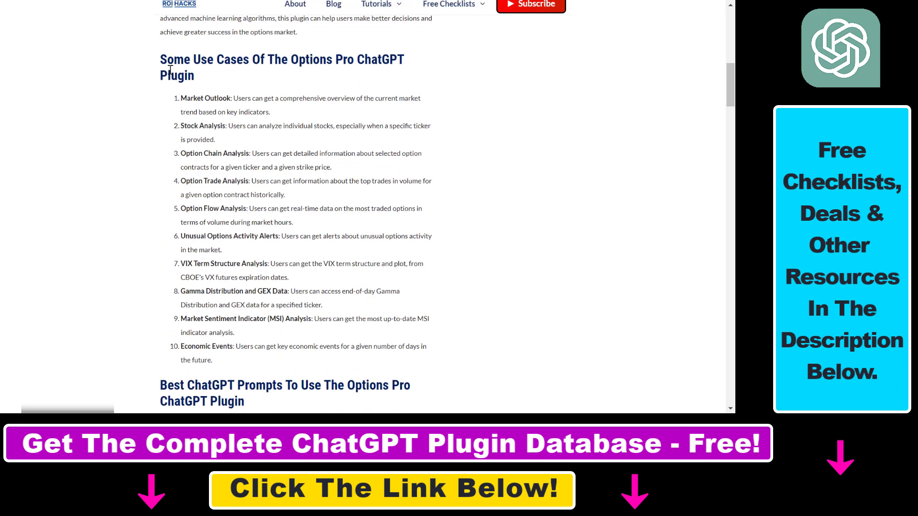
pyautogui.moveTo(161, 61); pyautogui.dragTo(356, 345)
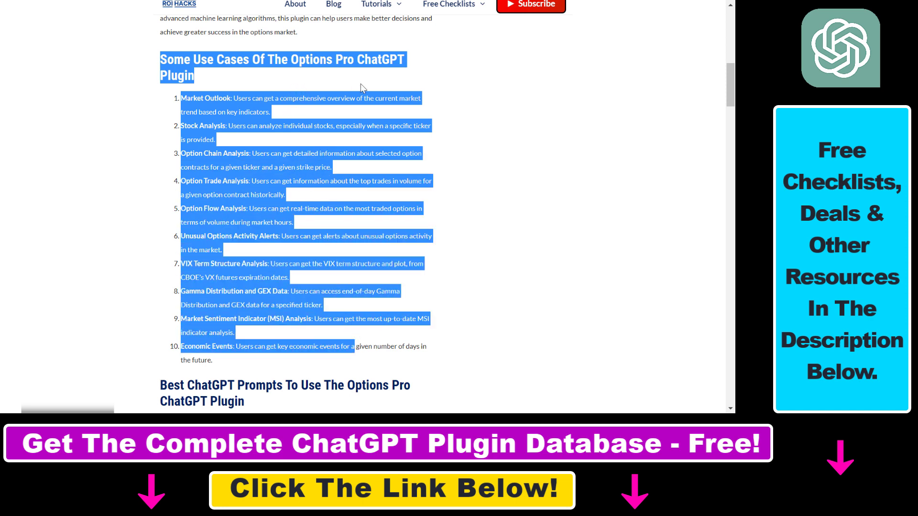
pyautogui.click(284, 101)
# - Highlight the Market Outlook, Stock, Option Chain, Option Trade and Option Flow Analysis use cases
pyautogui.moveTo(181, 99); pyautogui.dragTo(258, 113)
pyautogui.moveTo(181, 126); pyautogui.dragTo(223, 126)
pyautogui.moveTo(182, 153); pyautogui.dragTo(246, 152)
pyautogui.click(174, 185)
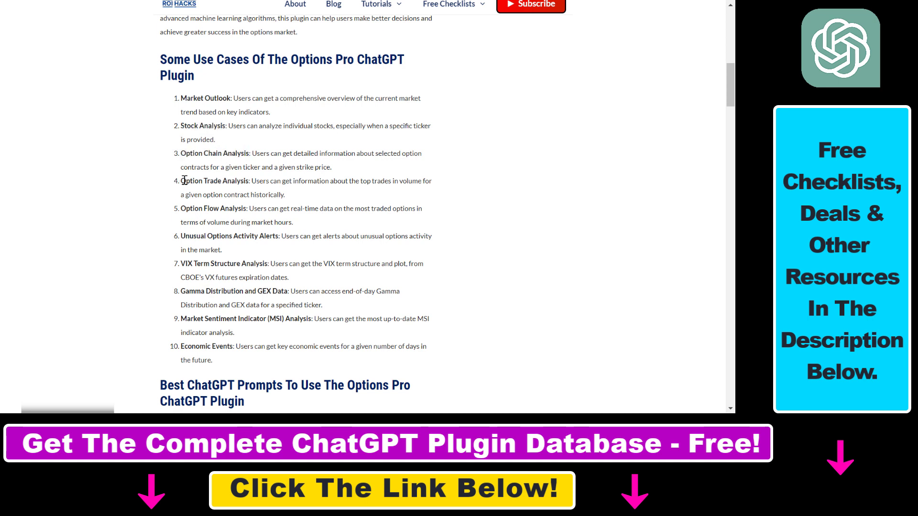
pyautogui.moveTo(184, 181); pyautogui.dragTo(243, 179)
pyautogui.moveTo(191, 209); pyautogui.dragTo(223, 208)
# - Highlight the VIX Term Structure and Gamma Distribution/GEX use cases, then the Best ChatGPT Prompts heading
pyautogui.moveTo(188, 263); pyautogui.dragTo(394, 265)
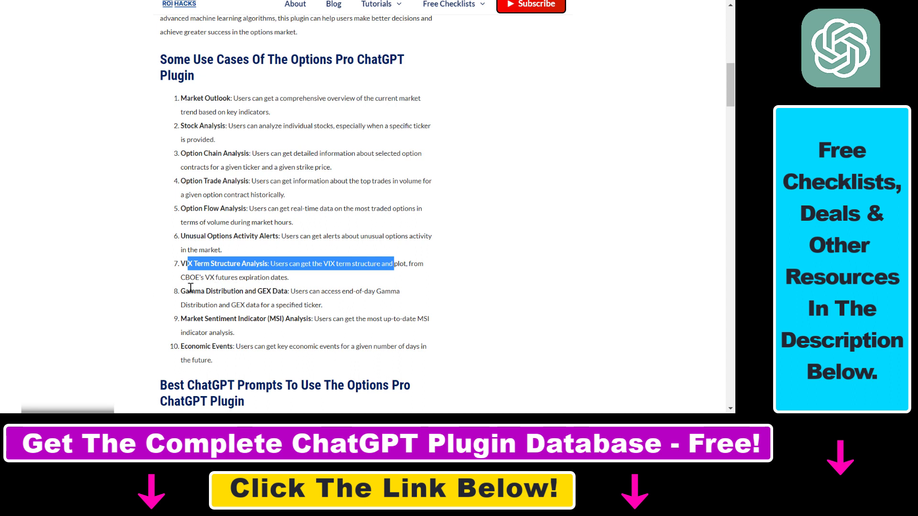
pyautogui.moveTo(190, 290); pyautogui.dragTo(318, 307)
pyautogui.moveTo(160, 382); pyautogui.dragTo(276, 401)
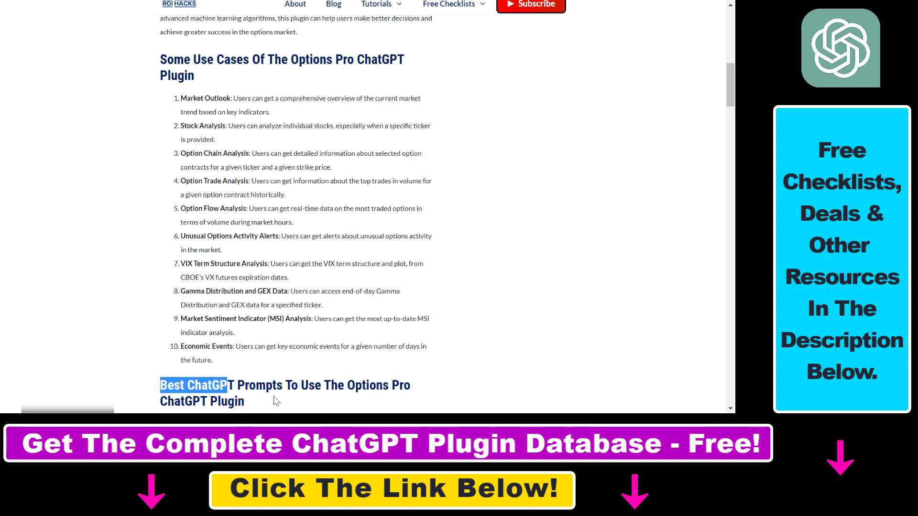
pyautogui.click(182, 396)
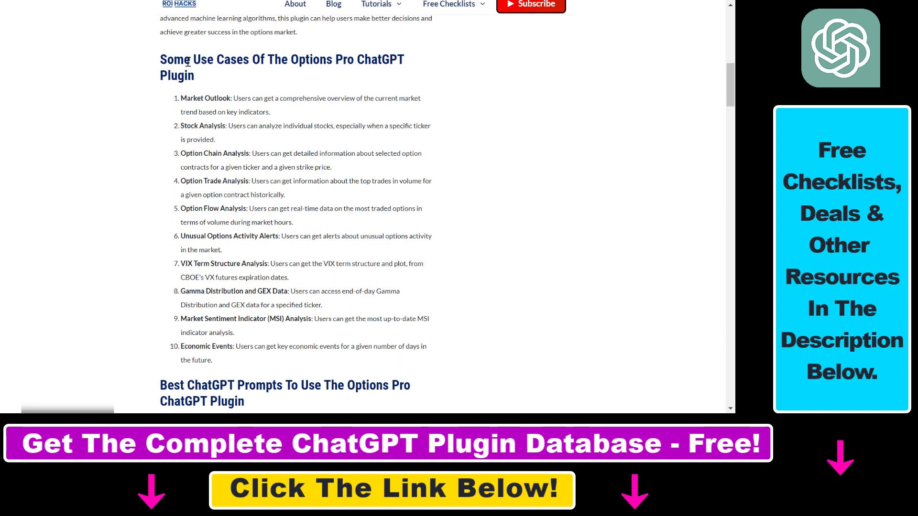
pyautogui.moveTo(186, 62); pyautogui.dragTo(315, 79)
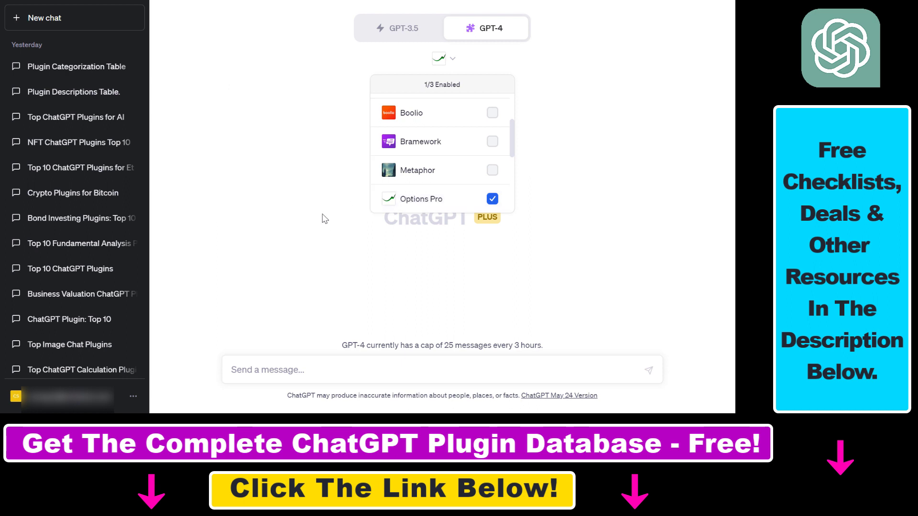
# - Dismiss the plugin dropdown after showing Options Pro as the sole enabled plugin
pyautogui.moveTo(381, 221); pyautogui.dragTo(505, 221)
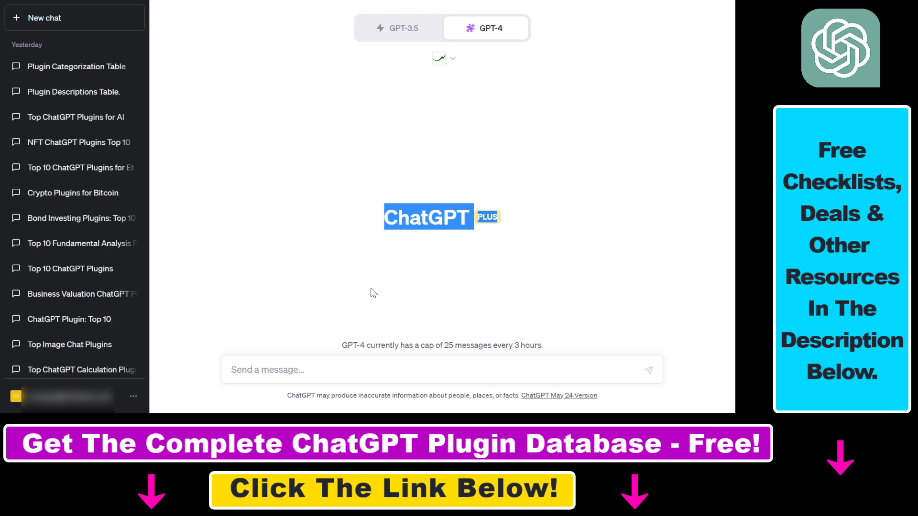
pyautogui.click(96, 397)
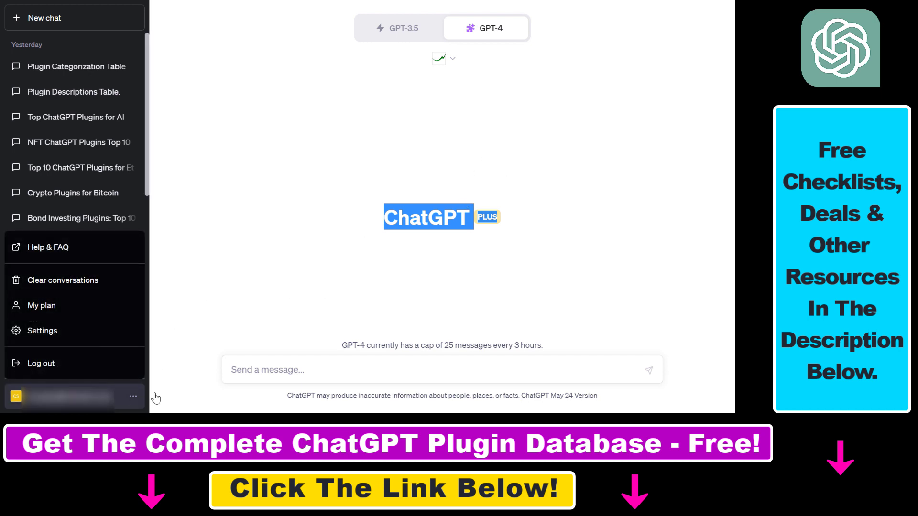
pyautogui.click(57, 337)
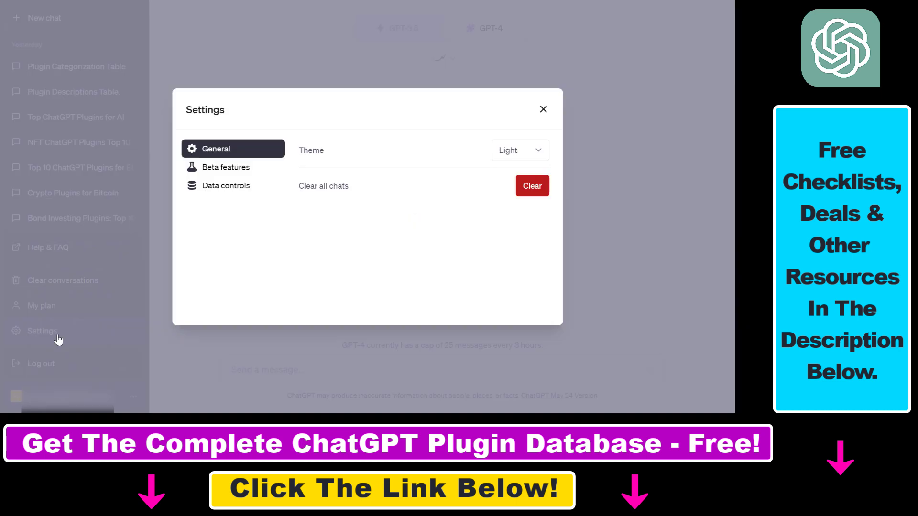
pyautogui.click(222, 172)
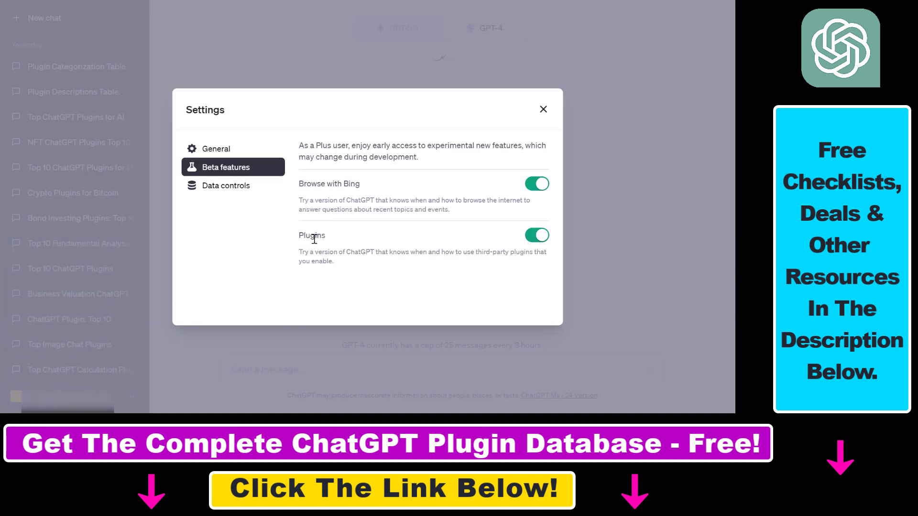
pyautogui.moveTo(314, 239); pyautogui.dragTo(385, 262)
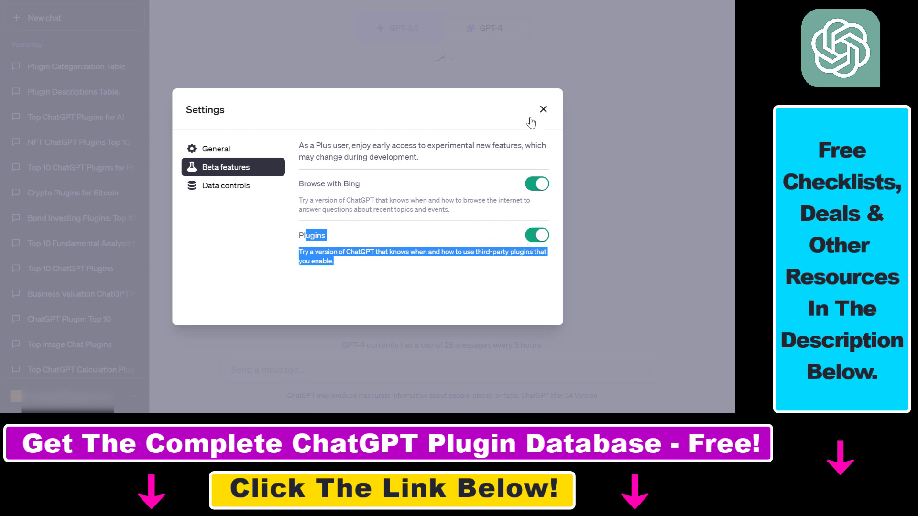
pyautogui.click(543, 110)
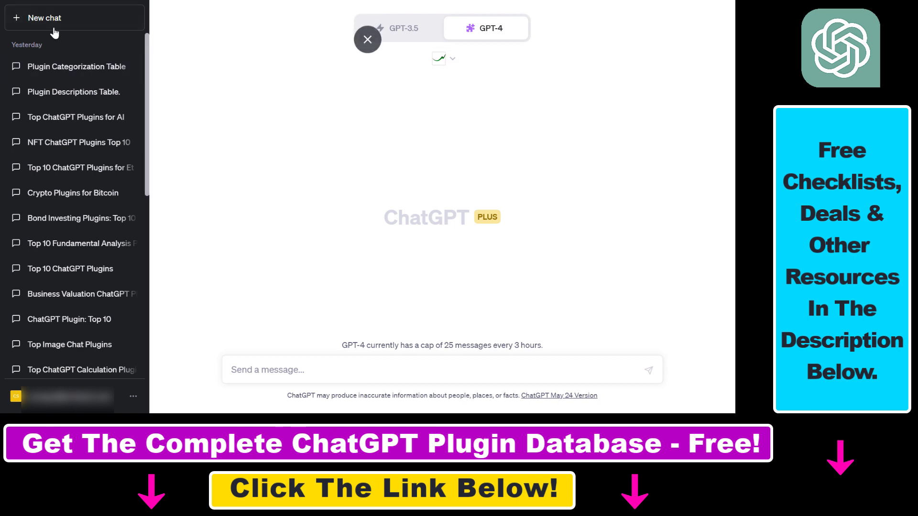
pyautogui.moveTo(473, 32)
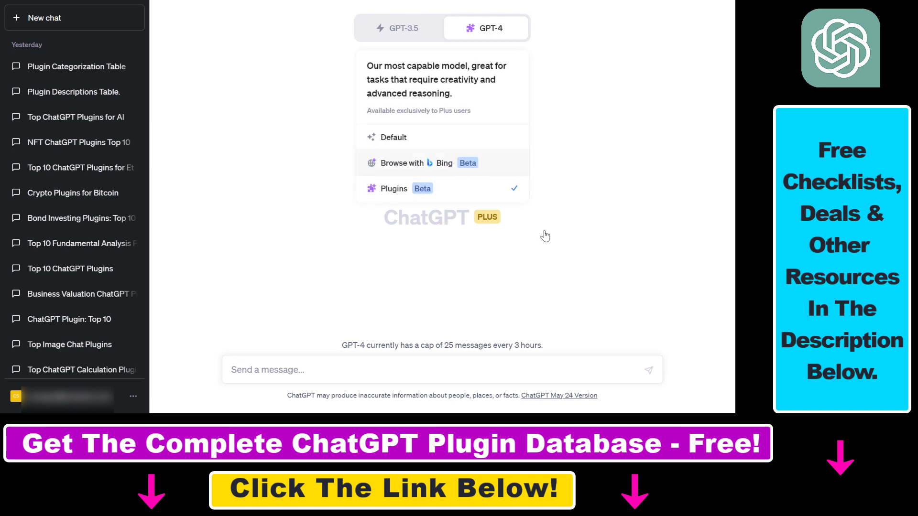
pyautogui.click(439, 60)
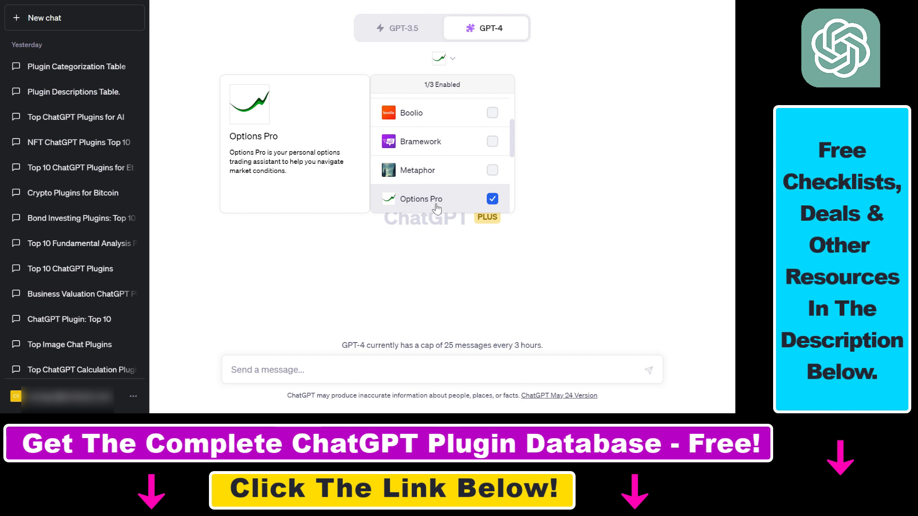
pyautogui.moveTo(511, 139); pyautogui.dragTo(514, 201)
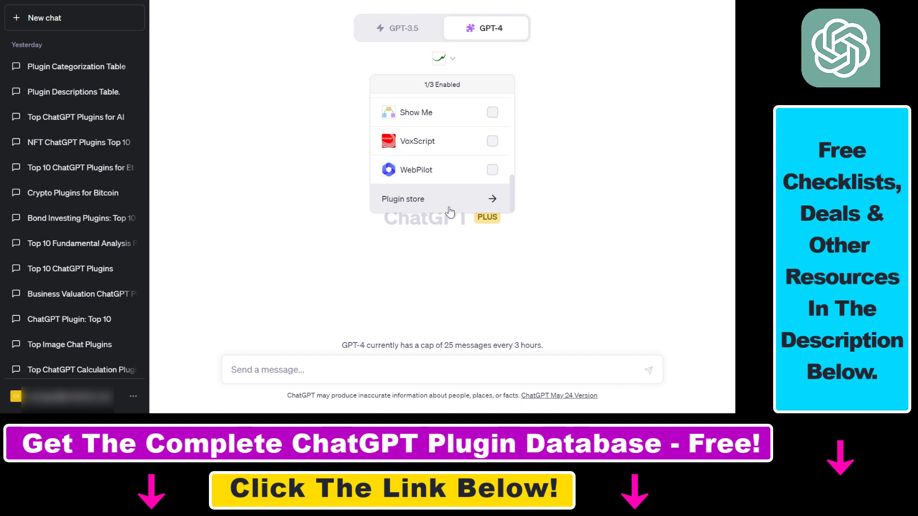
pyautogui.click(428, 203)
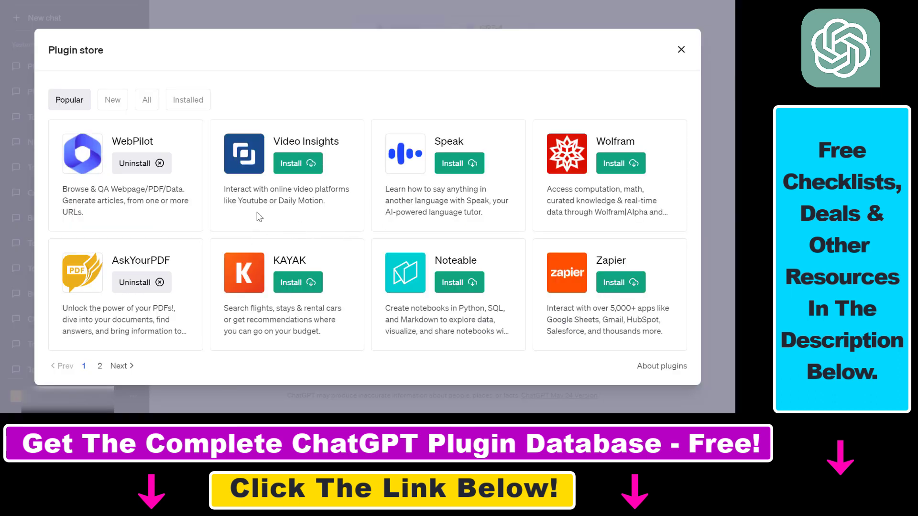
pyautogui.click(681, 49)
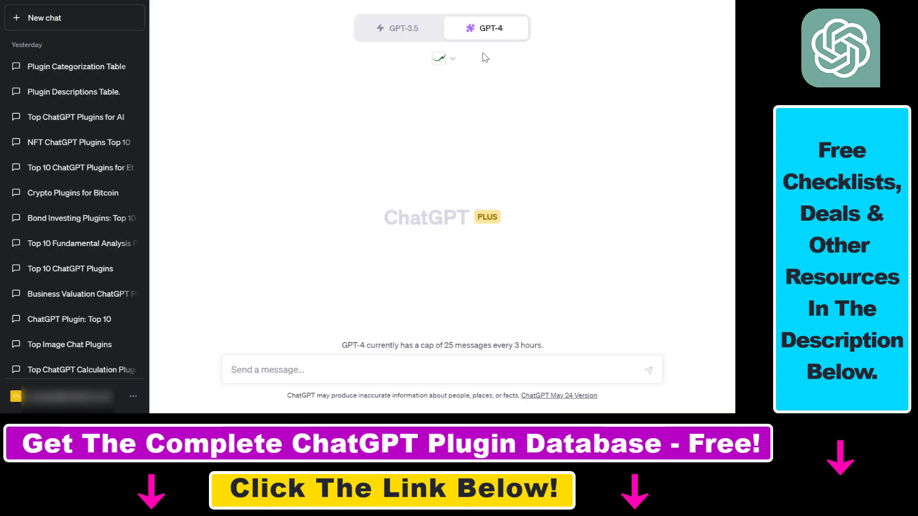
# - Verify in the plugin dropdown that Options Pro is checked while Boolio, Bramework and Metaphor are not
pyautogui.click(454, 62)
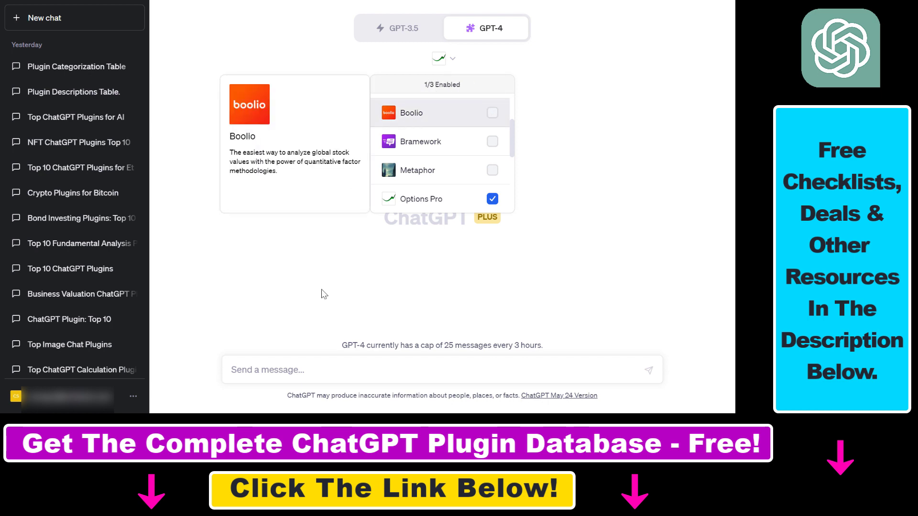
pyautogui.press('Escape')
pyautogui.click(449, 61)
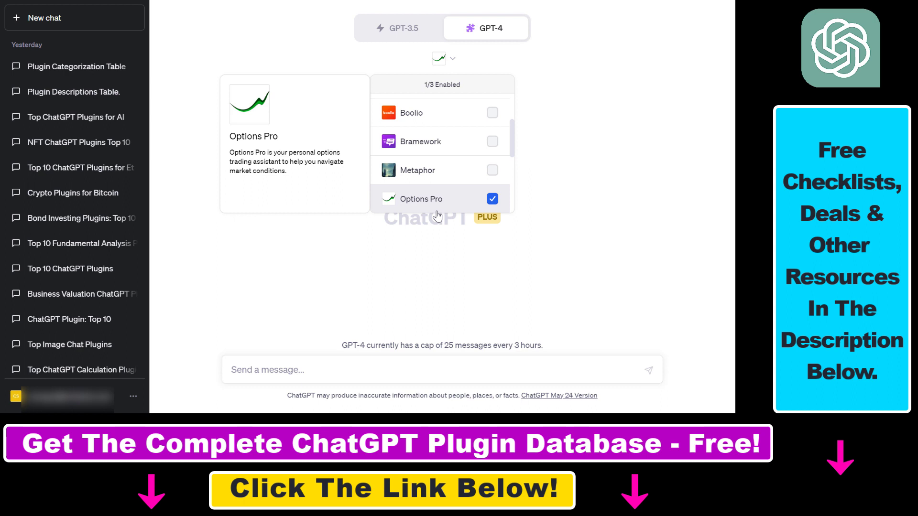
pyautogui.click(567, 210)
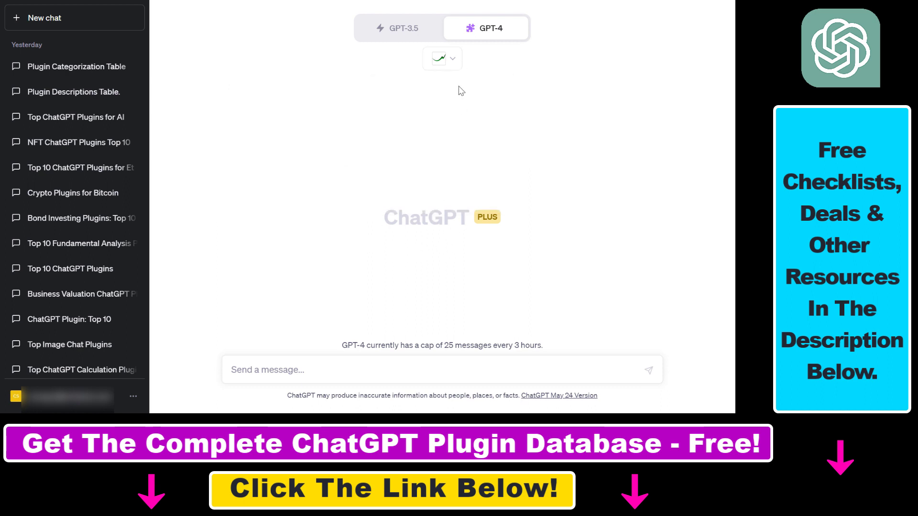
pyautogui.click(457, 67)
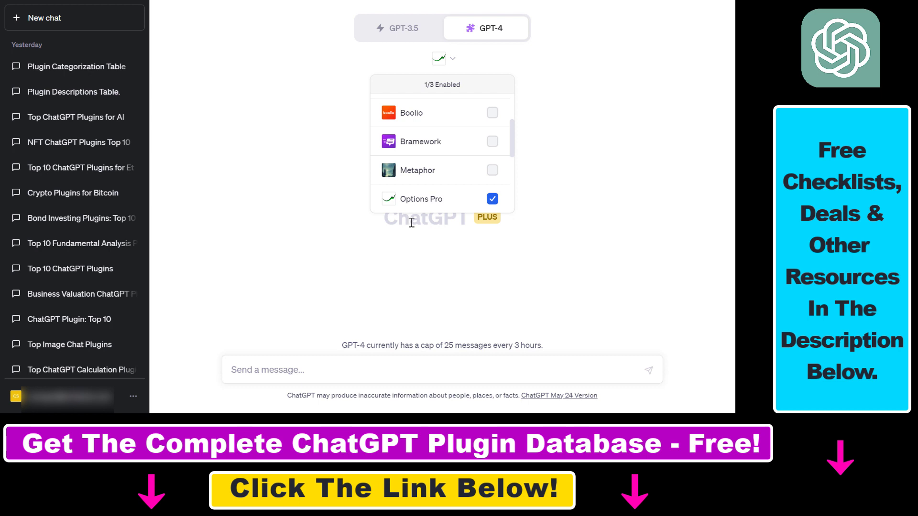
# - Paste the end-of-day TSLA Gamma Distribution and GEX prompt and send it to Options Pro
pyautogui.moveTo(401, 203)
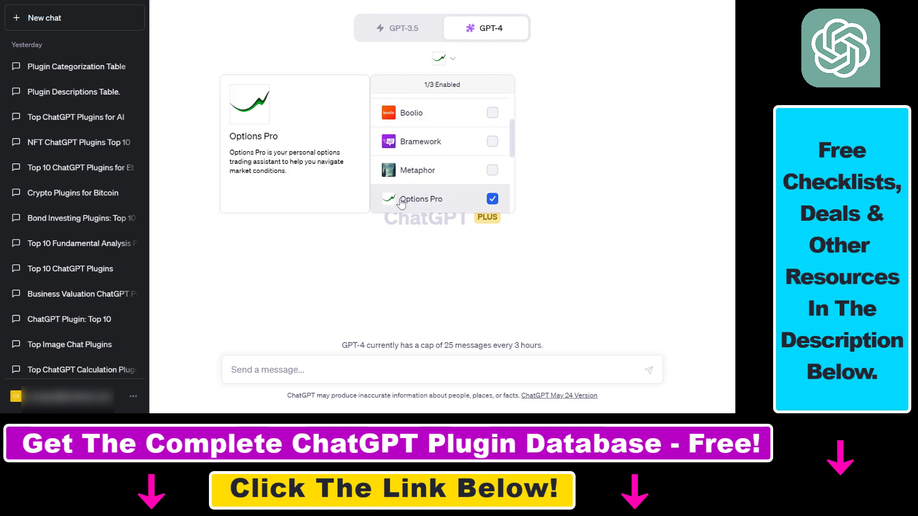
pyautogui.click(385, 292)
pyautogui.write('Give me an end-of-day Gamma Distribution and GEX data for TSLA.')
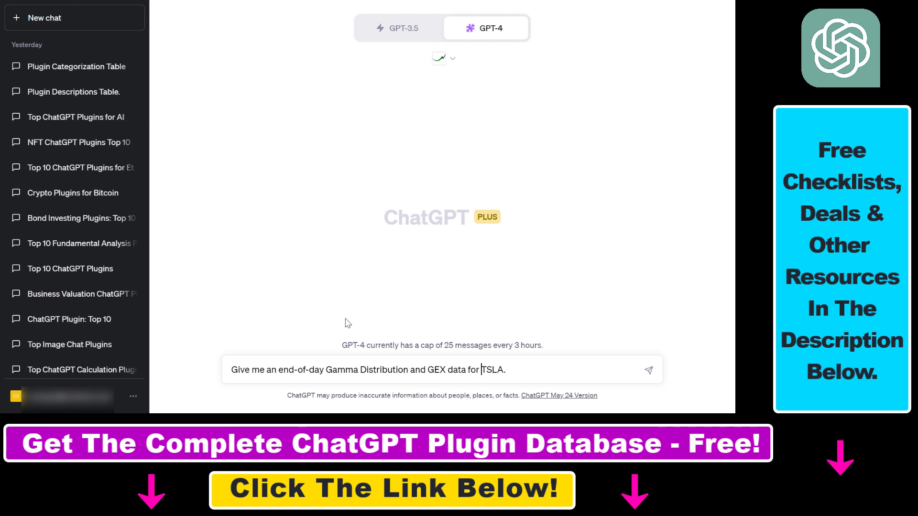
pyautogui.moveTo(250, 371); pyautogui.dragTo(324, 369)
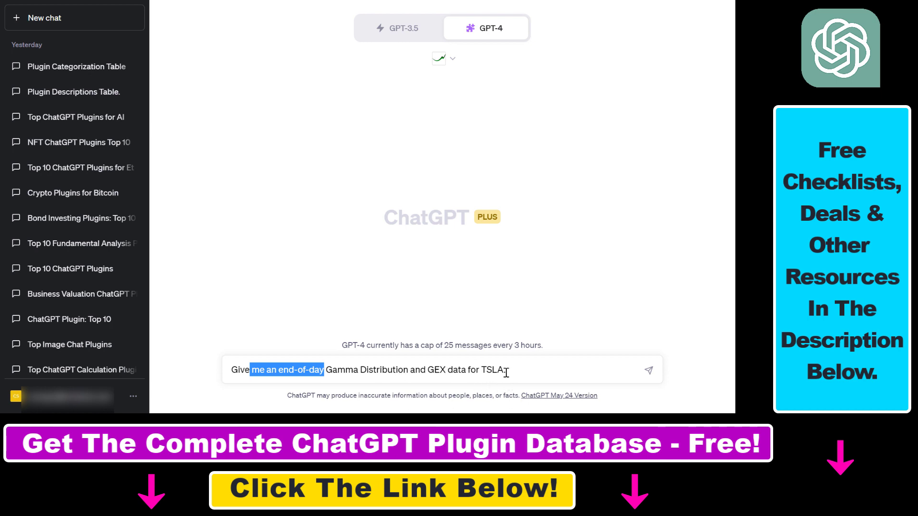
pyautogui.click(483, 368)
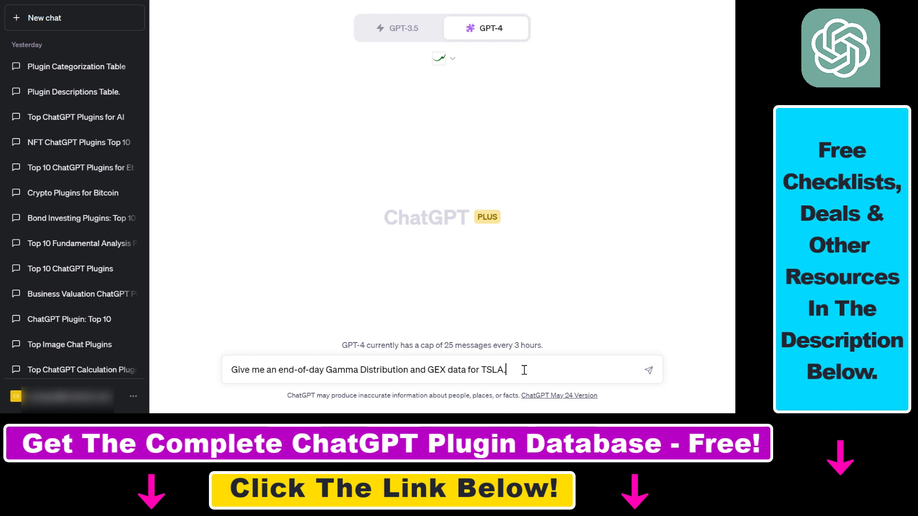
pyautogui.click(648, 370)
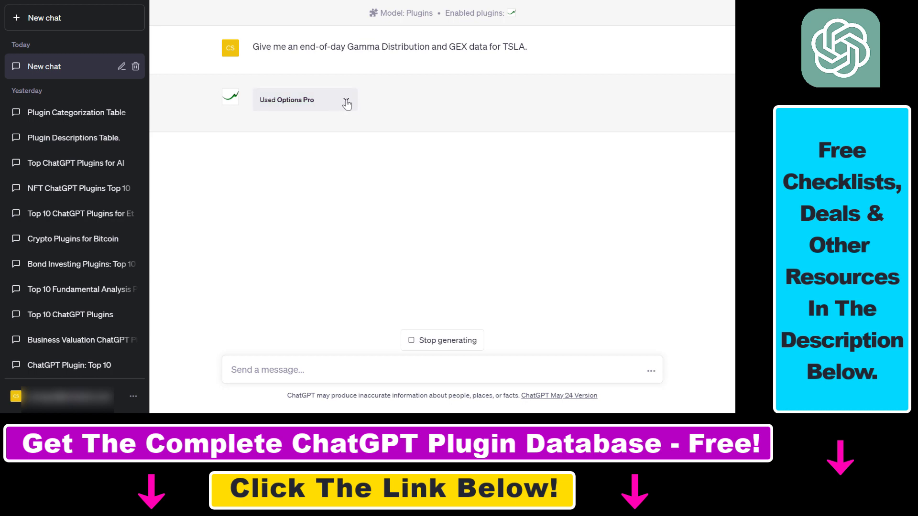
# - Expand the Options Pro call to show the request JSON and its TSLA ticker
pyautogui.click(343, 102)
pyautogui.scroll(5, 276, 126)
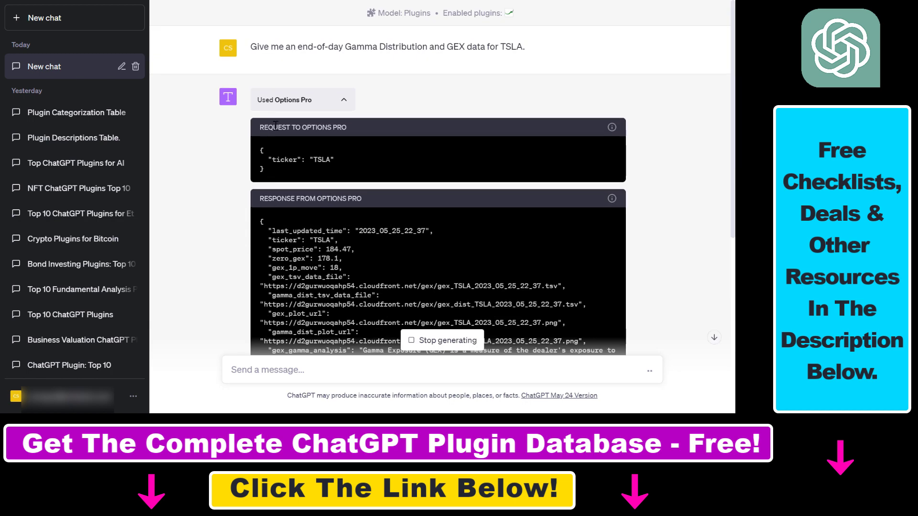
pyautogui.moveTo(271, 159); pyautogui.dragTo(333, 181)
pyautogui.doubleClick(322, 160)
# - Read the streaming answer, highlighting the last-updated time and the Gamma Exposure definition
pyautogui.scroll(-2, 292, 239)
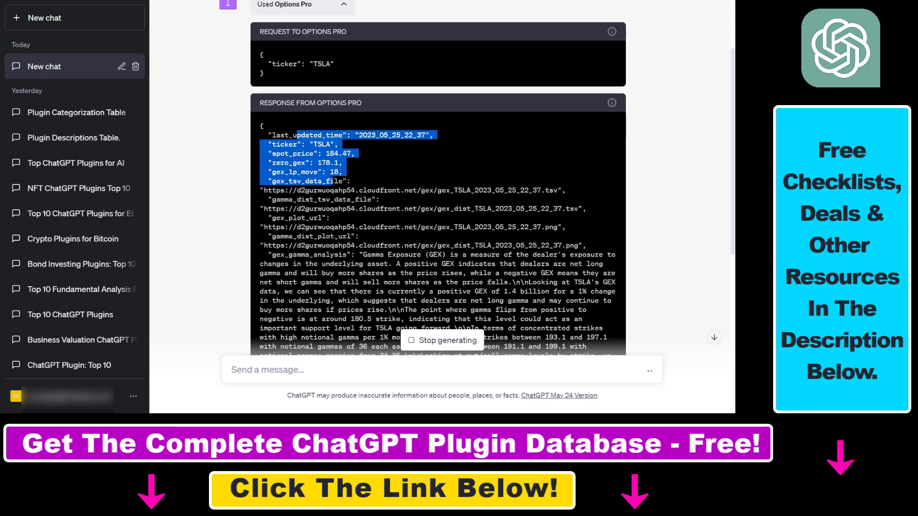
pyautogui.scroll(-4, 333, 181)
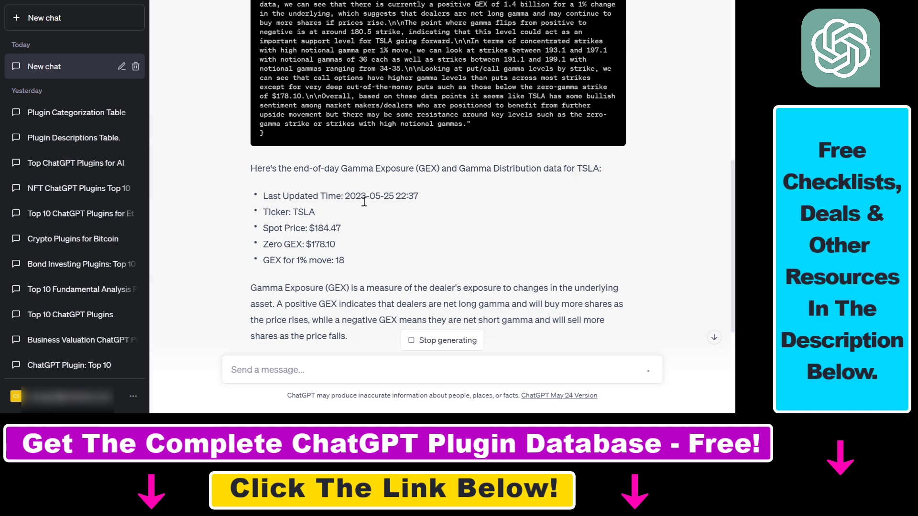
pyautogui.moveTo(319, 197); pyautogui.dragTo(421, 201)
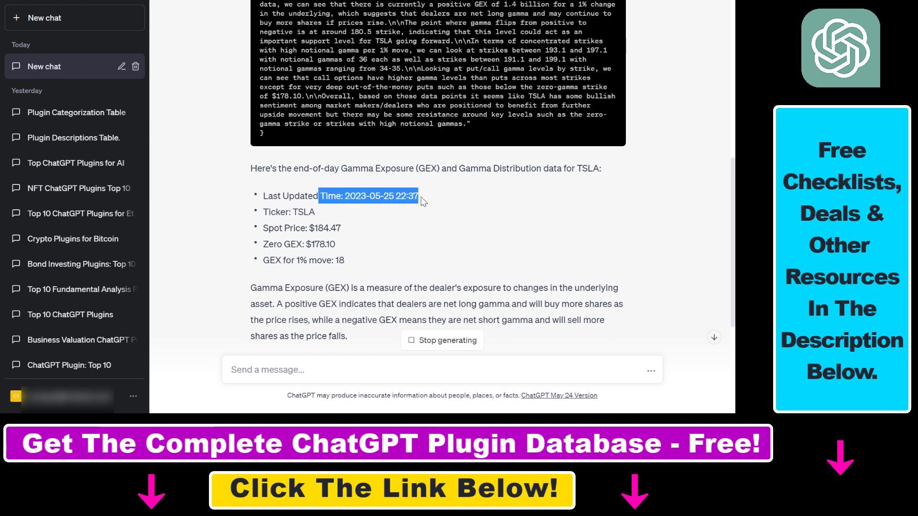
pyautogui.click(388, 197)
pyautogui.scroll(-4, 304, 175)
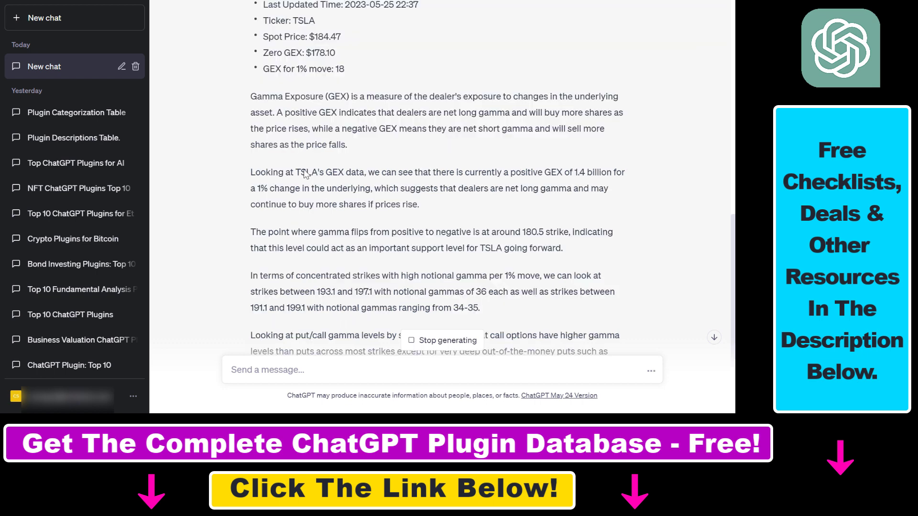
pyautogui.moveTo(271, 98); pyautogui.dragTo(616, 102)
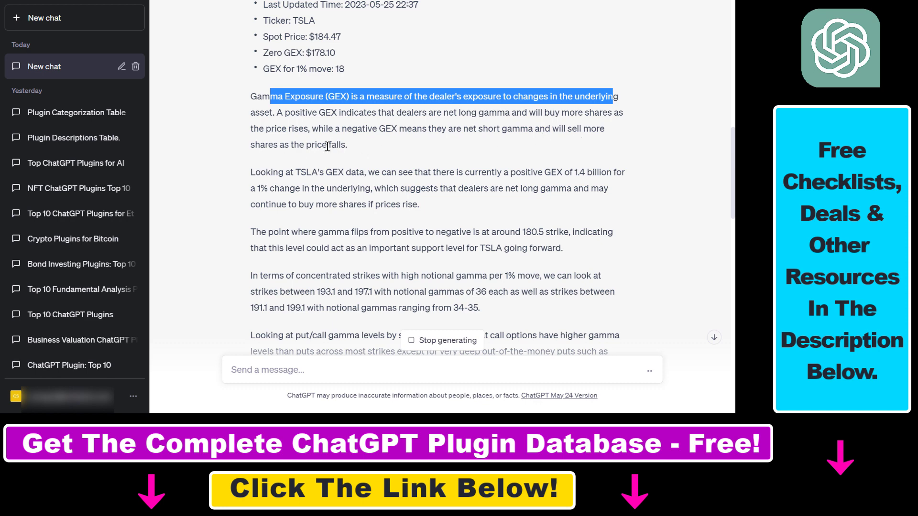
# - Scroll through the completed TSLA answer, highlighting key lines of its explanation
pyautogui.moveTo(306, 127); pyautogui.dragTo(356, 173)
pyautogui.scroll(-8, 380, 233)
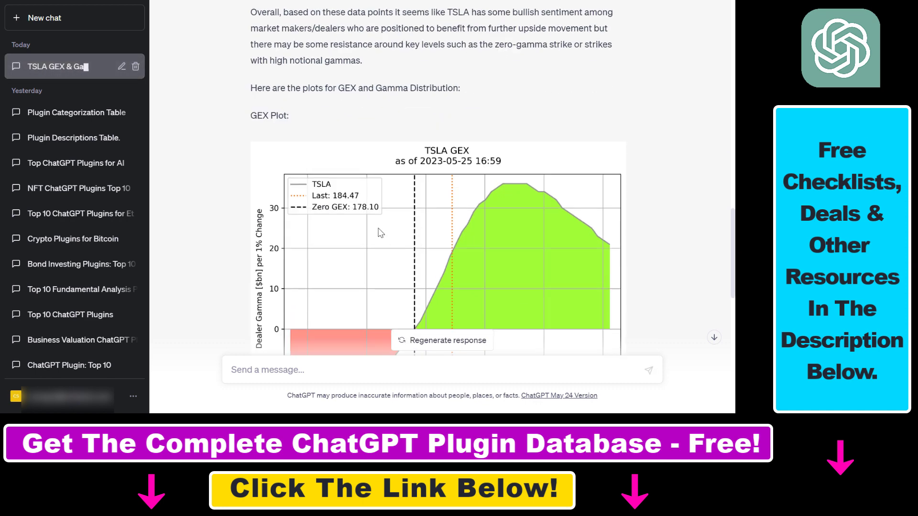
pyautogui.scroll(-4, 380, 233)
pyautogui.scroll(4, 363, 225)
pyautogui.moveTo(257, 112); pyautogui.dragTo(303, 116)
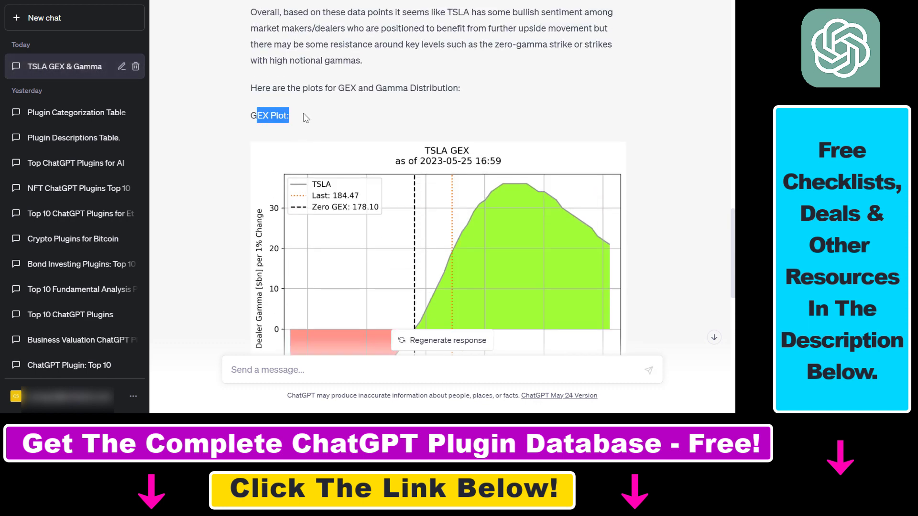
pyautogui.scroll(-6, 380, 178)
pyautogui.moveTo(247, 168); pyautogui.dragTo(377, 178)
pyautogui.scroll(-5, 365, 227)
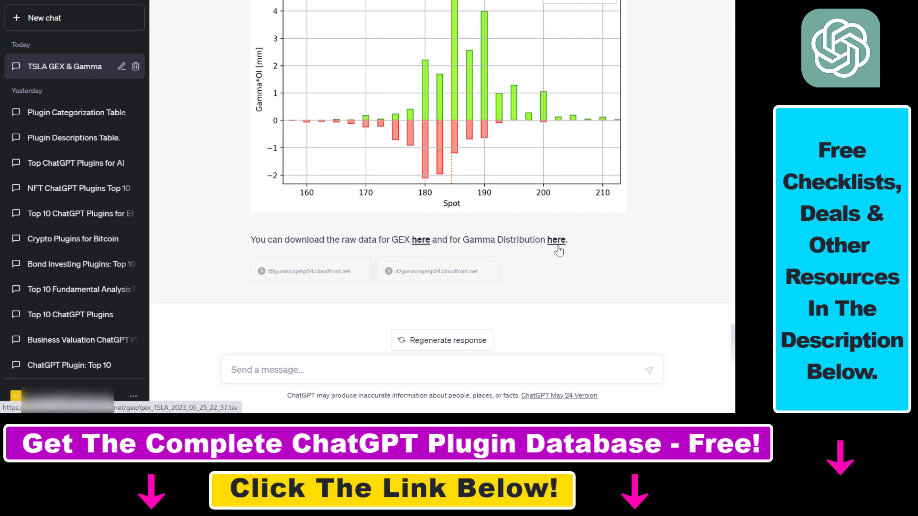
pyautogui.scroll(10, 557, 253)
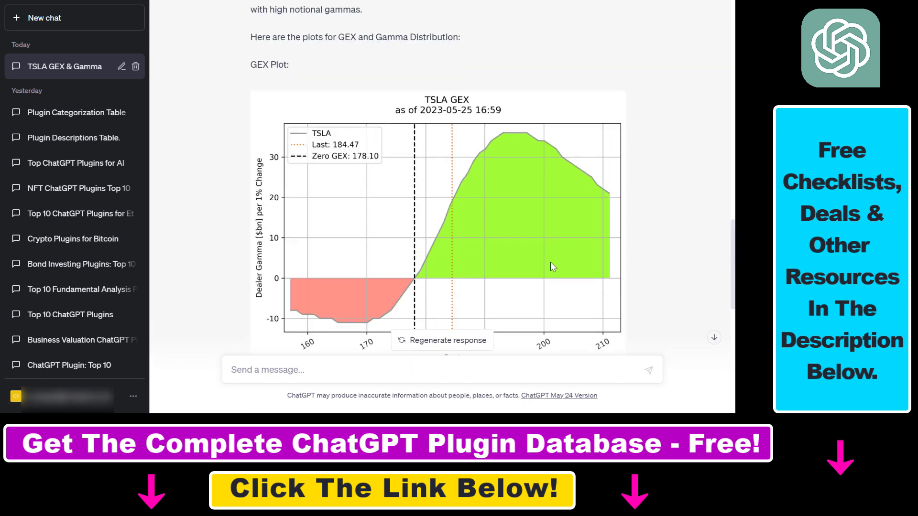
pyautogui.scroll(-5, 552, 266)
pyautogui.moveTo(257, 299); pyautogui.dragTo(354, 298)
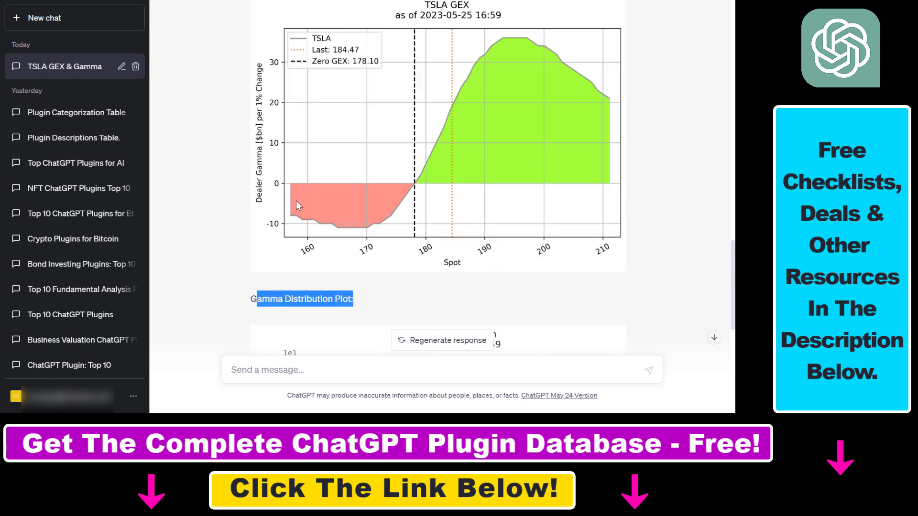
# - Review the GEX and Gamma Distribution plots and download links, then return to the JSON
pyautogui.scroll(14, 296, 201)
pyautogui.scroll(15, 403, 221)
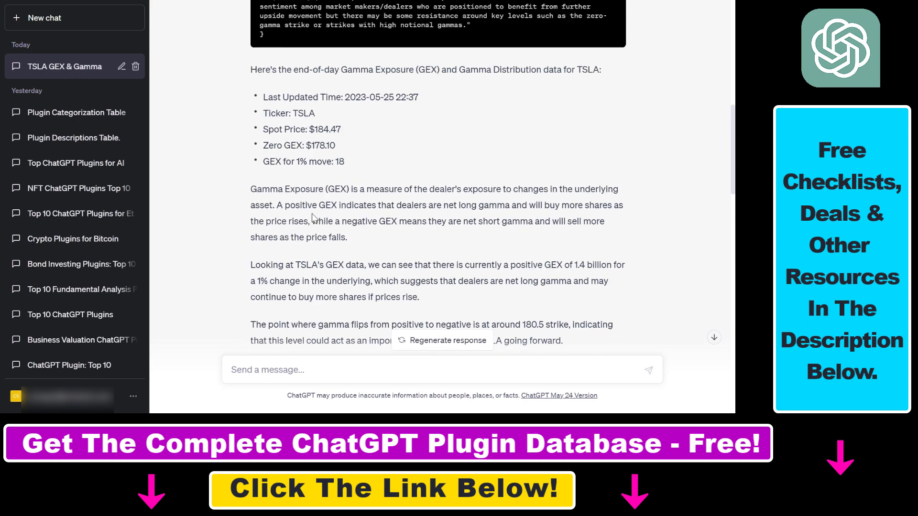
pyautogui.scroll(-8, 313, 214)
pyautogui.scroll(-10, 313, 213)
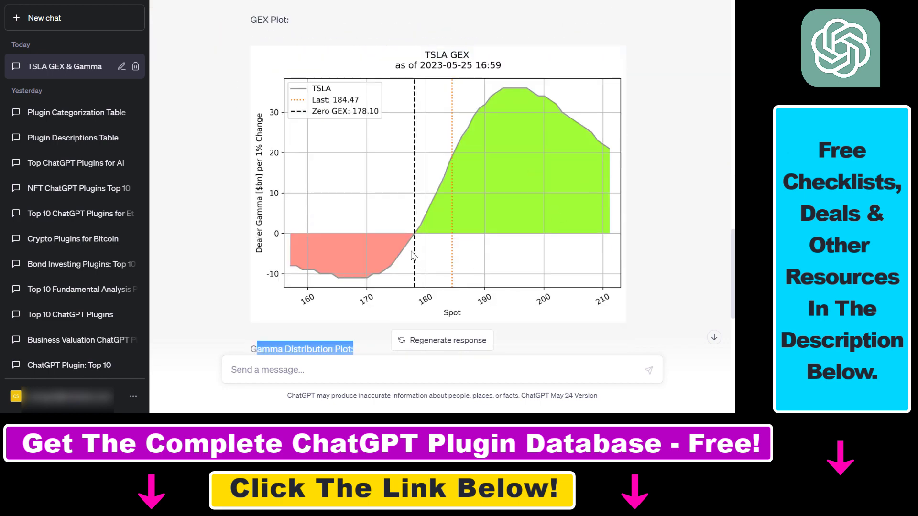
pyautogui.scroll(-8, 413, 255)
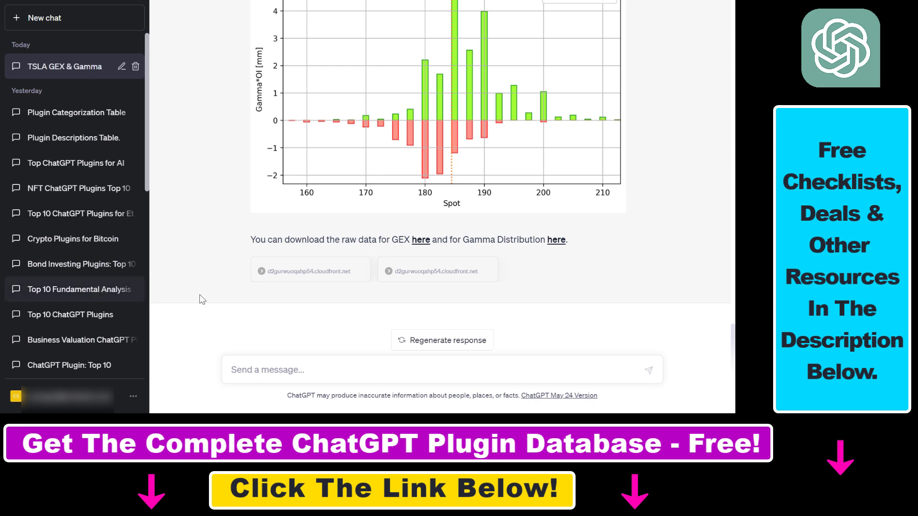
pyautogui.scroll(8, 172, 234)
pyautogui.scroll(6, 410, 245)
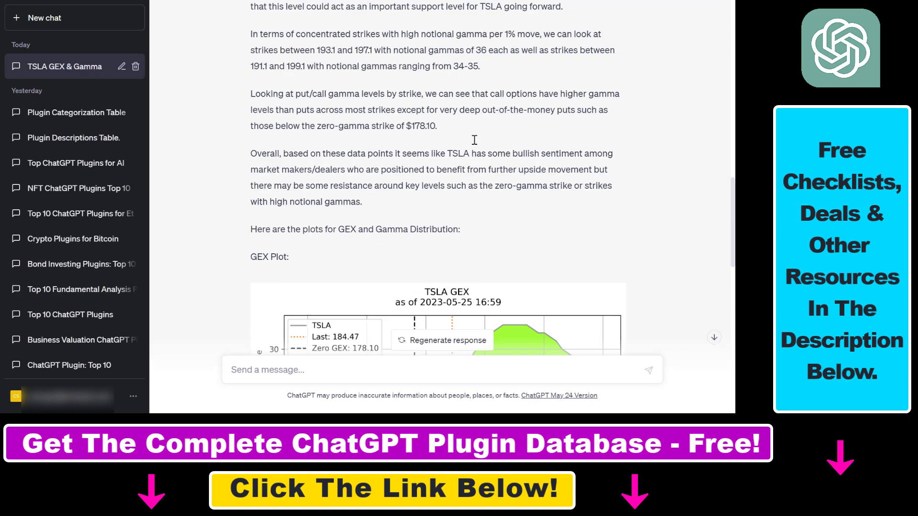
pyautogui.scroll(15, 324, 241)
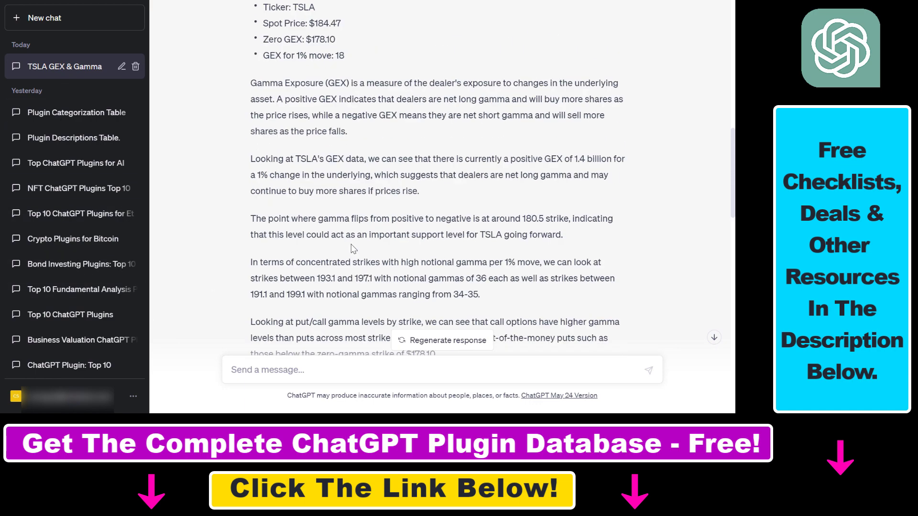
pyautogui.scroll(2, 352, 248)
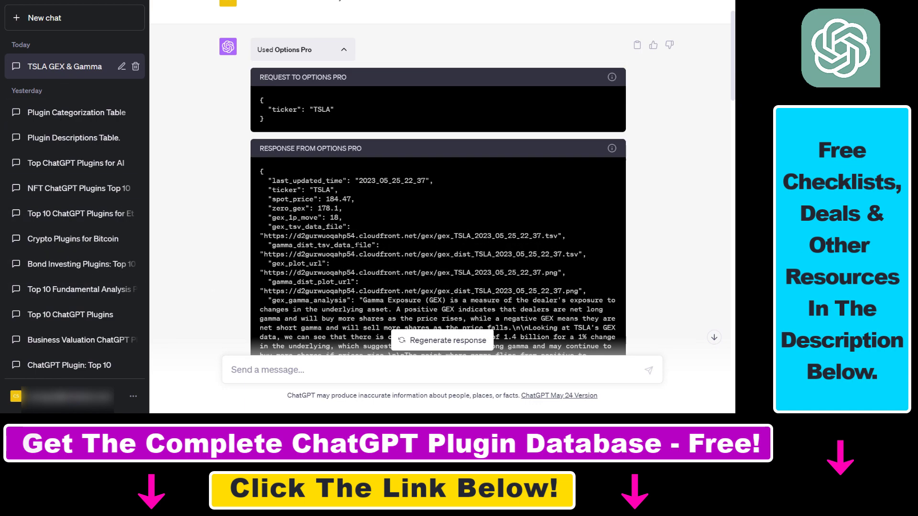